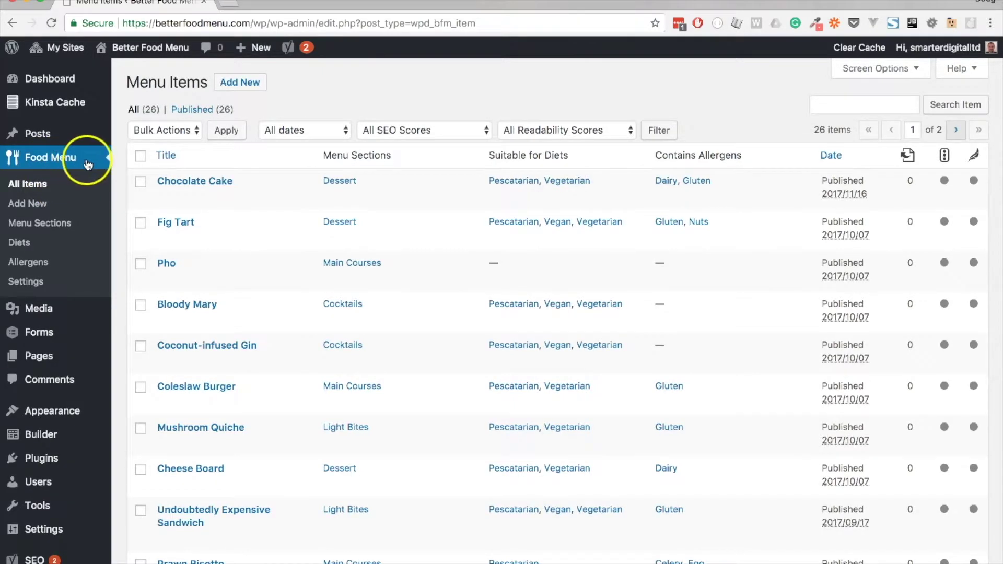
# - Open the Food Menu settings and review the vocabulary for menu items, menu sections, diets and allergens
pyautogui.click(30, 282)
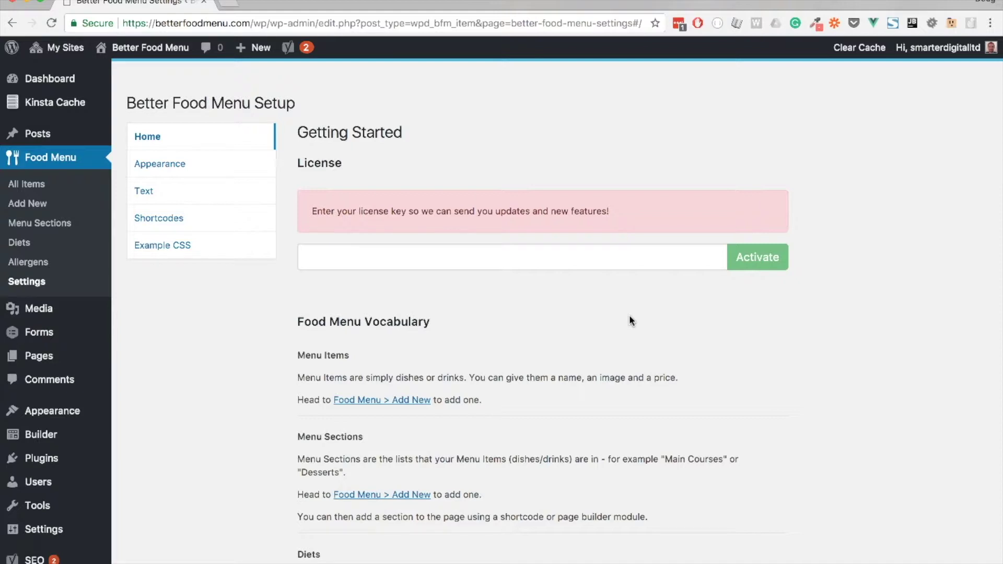
pyautogui.scroll(-5, 630, 316)
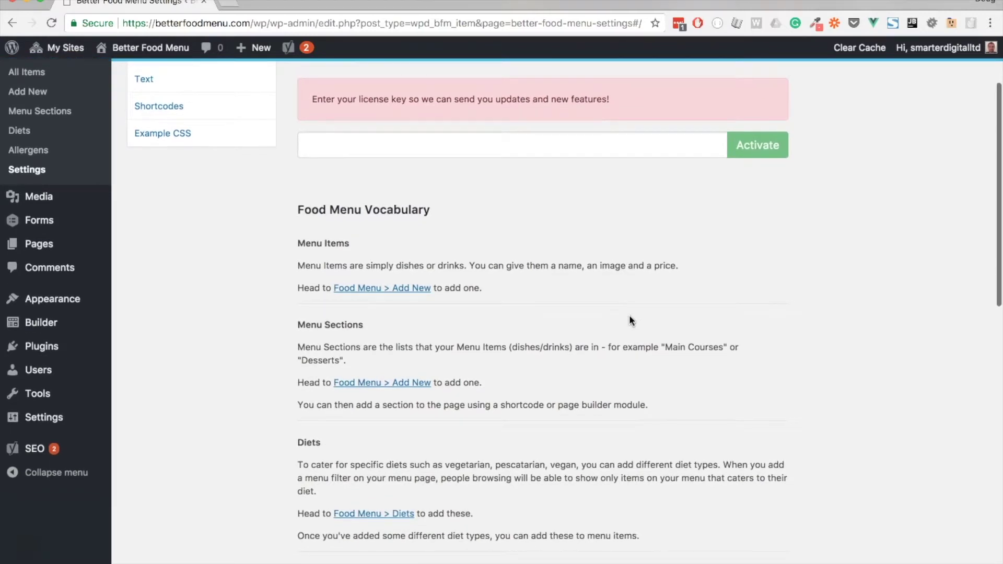
pyautogui.scroll(-4, 629, 317)
pyautogui.click(559, 293)
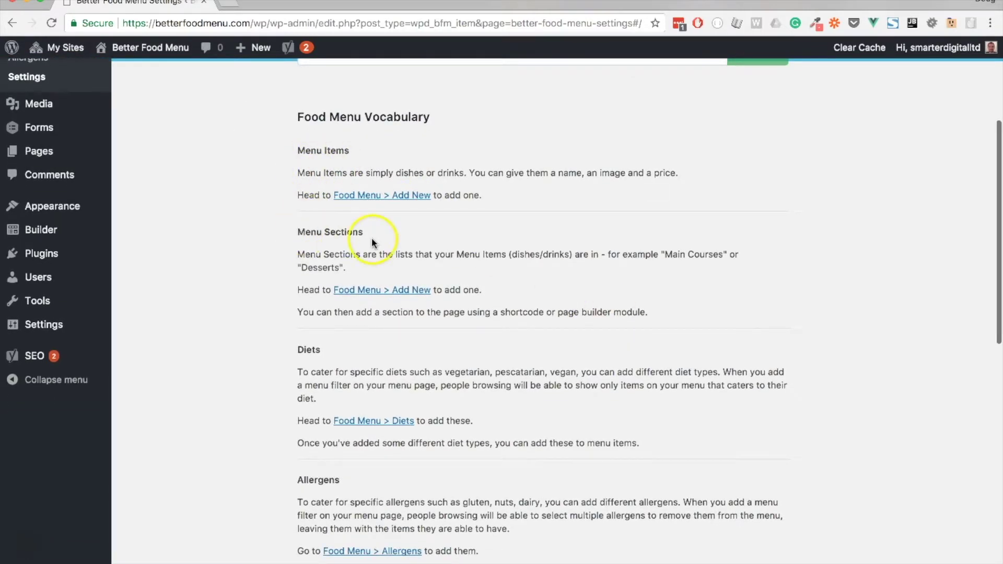
pyautogui.scroll(-4, 372, 237)
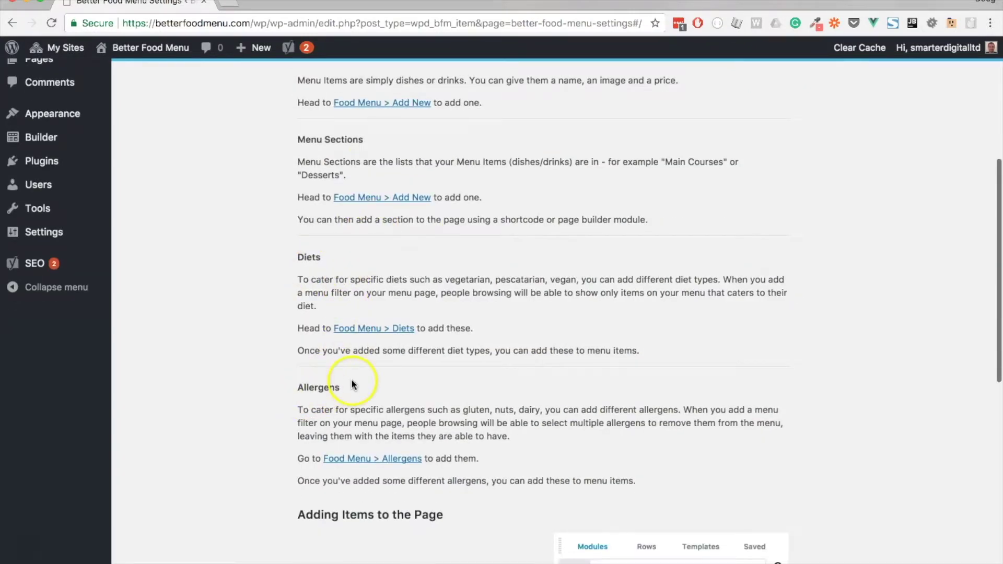
pyautogui.scroll(-16, 351, 384)
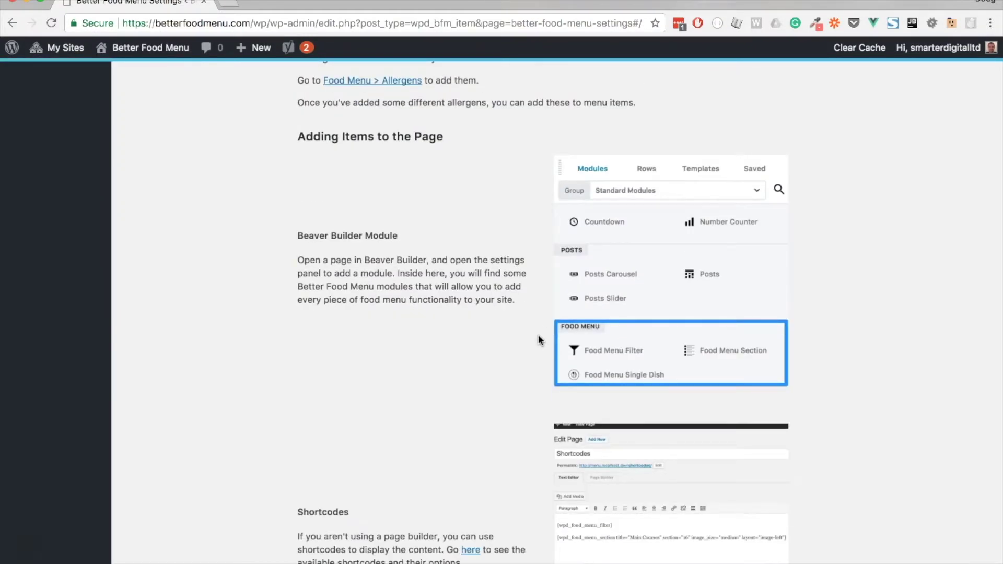
# - Read the Beaver Builder Module and Shortcodes instructions for adding items to the page
pyautogui.scroll(-1, 468, 218)
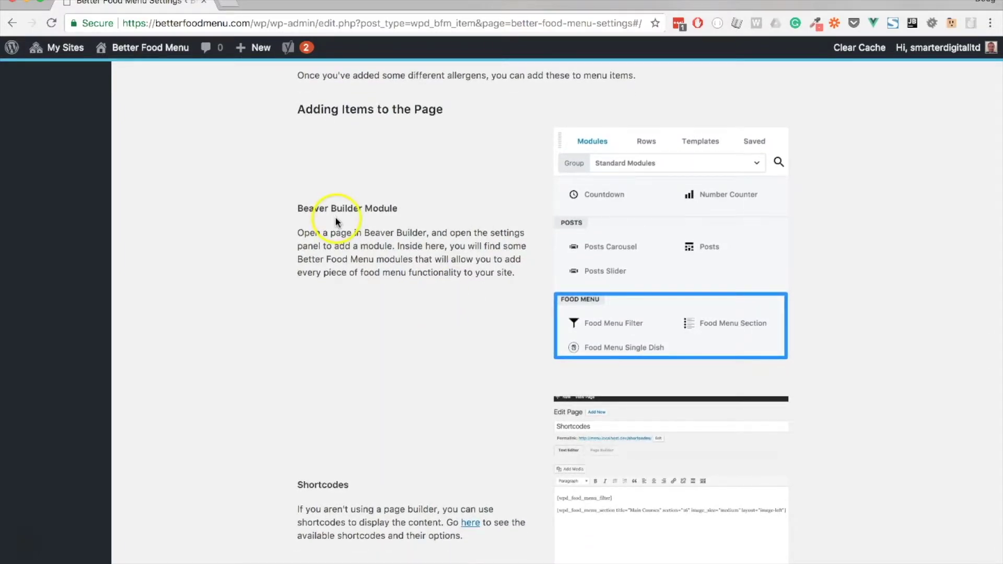
pyautogui.click(298, 208)
pyautogui.moveTo(298, 208); pyautogui.dragTo(525, 273)
pyautogui.click(524, 274)
pyautogui.scroll(-3, 524, 273)
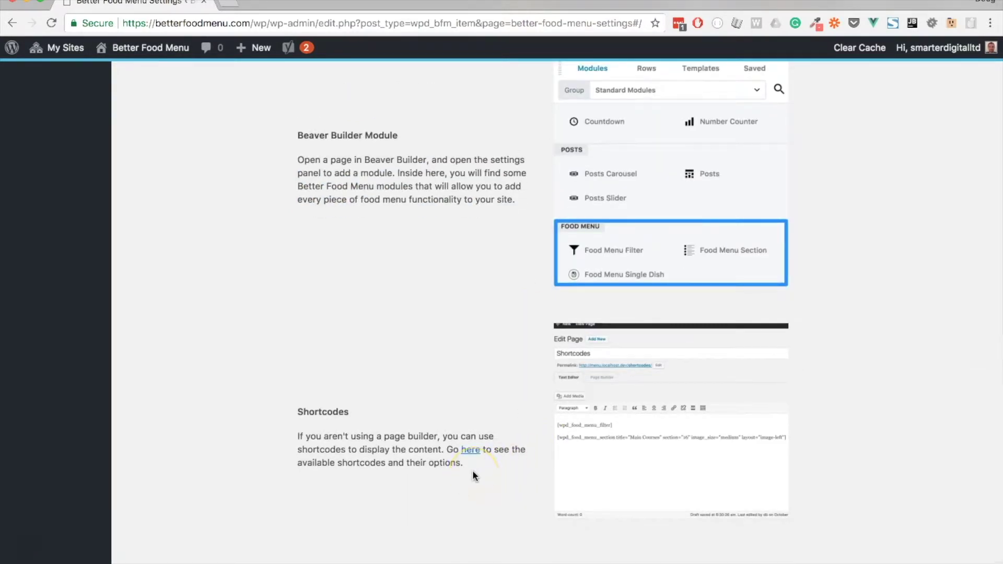
pyautogui.moveTo(469, 464); pyautogui.dragTo(296, 413)
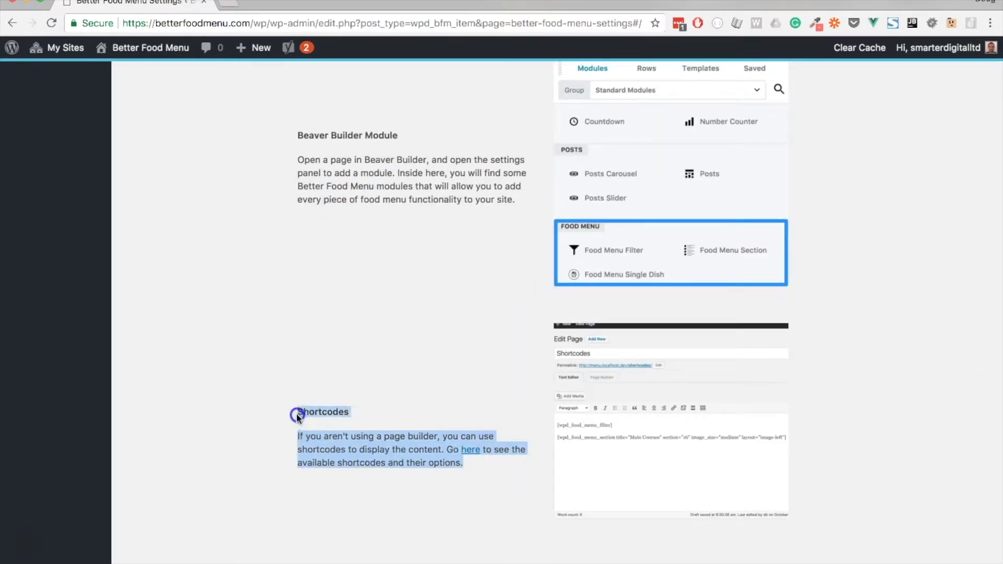
pyautogui.click(355, 396)
pyautogui.scroll(2, 358, 396)
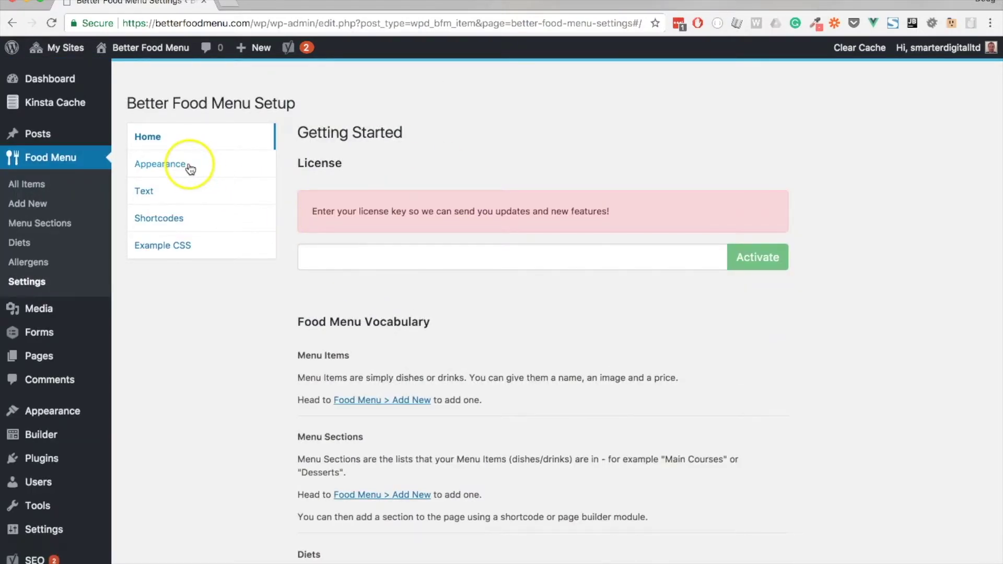
# - Open the food menu's Appearance settings and inspect the available Style Scheme options, keeping Basic (Basic structural styles)
pyautogui.click(189, 168)
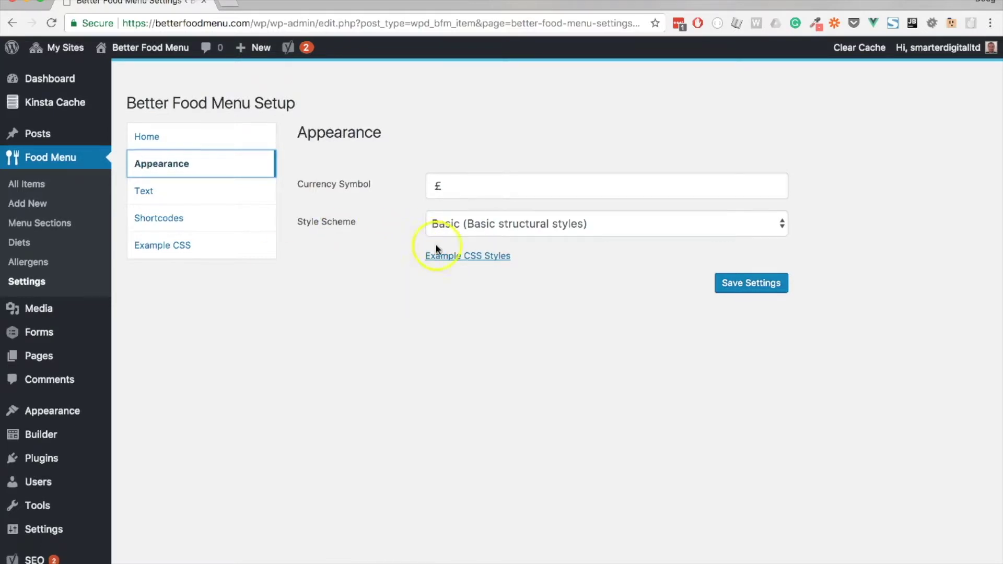
pyautogui.click(561, 226)
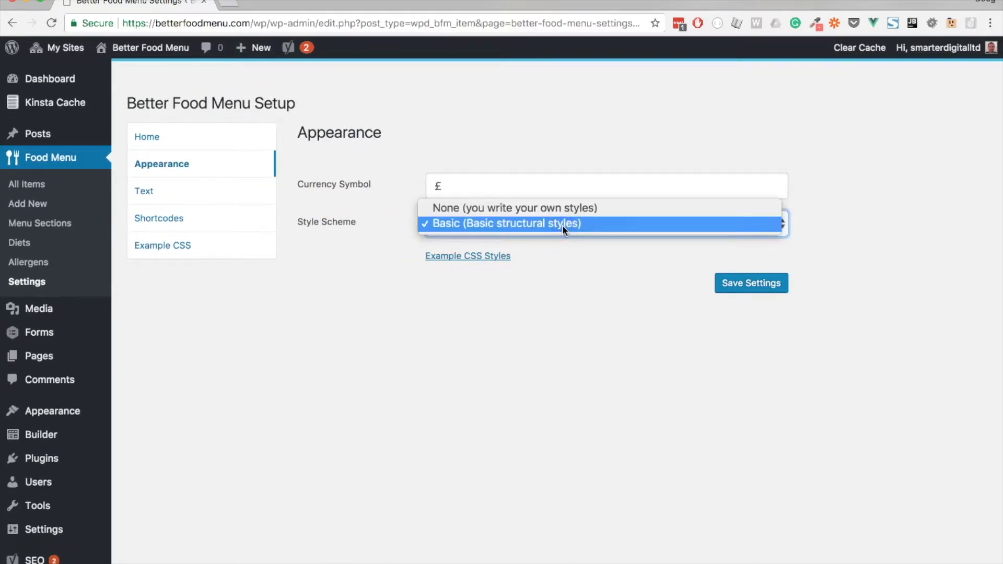
pyautogui.click(462, 221)
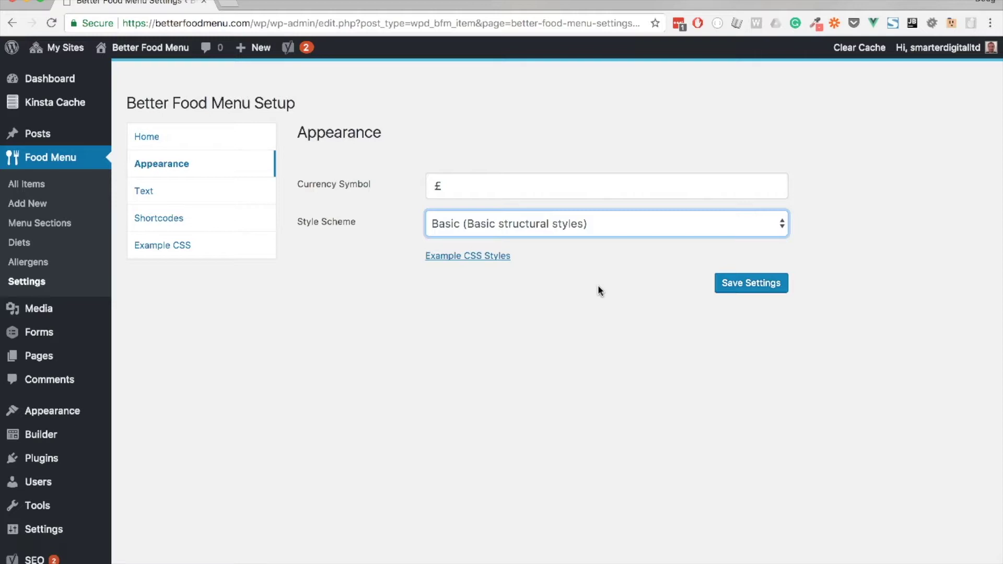
pyautogui.click(597, 284)
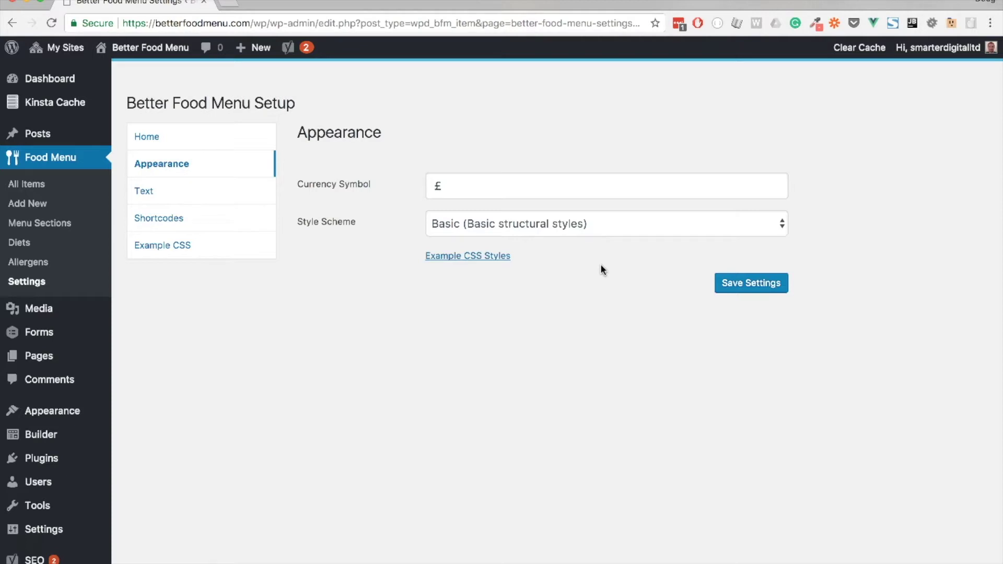
# - Open the example CSS styles and review the Global and Menu Filter CSS classes
pyautogui.click(489, 257)
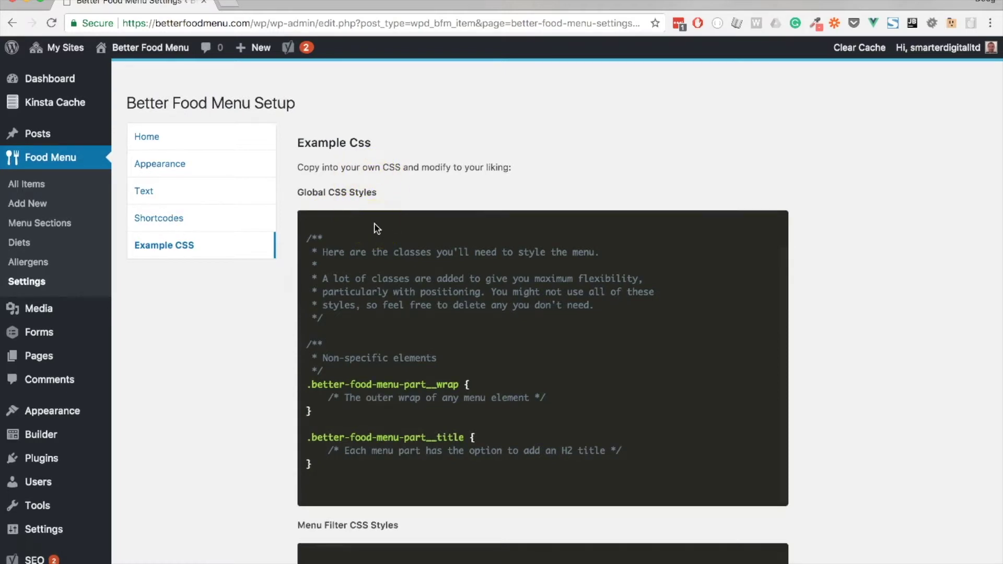
pyautogui.click(453, 216)
pyautogui.scroll(-10, 485, 302)
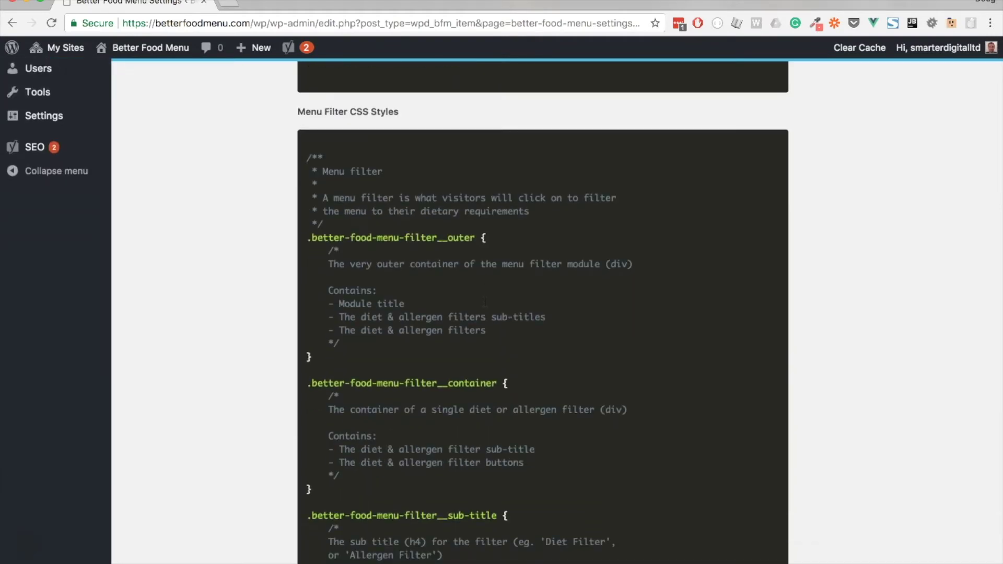
pyautogui.scroll(-5, 493, 217)
pyautogui.scroll(-5, 492, 279)
pyautogui.scroll(4, 491, 278)
pyautogui.click(496, 313)
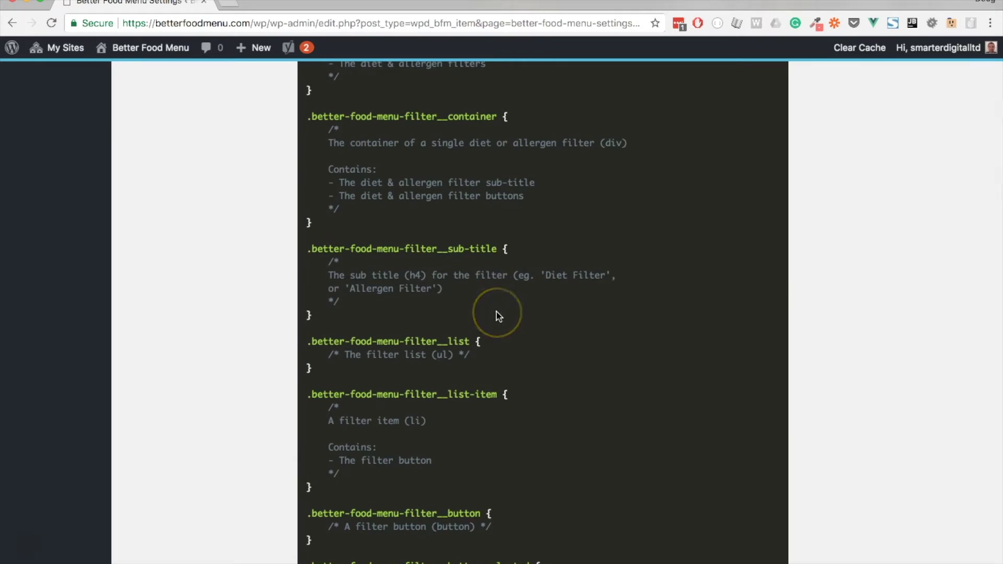
pyautogui.scroll(7, 496, 313)
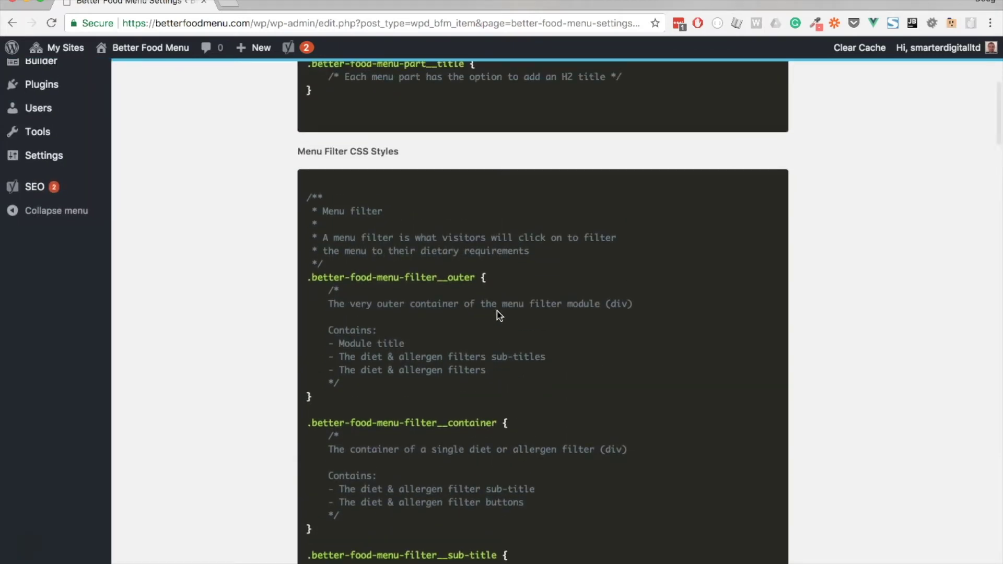
# - Examine the Menu Section, Menu Single Dish and Generic CSS styles in the example code
pyautogui.scroll(-18, 497, 315)
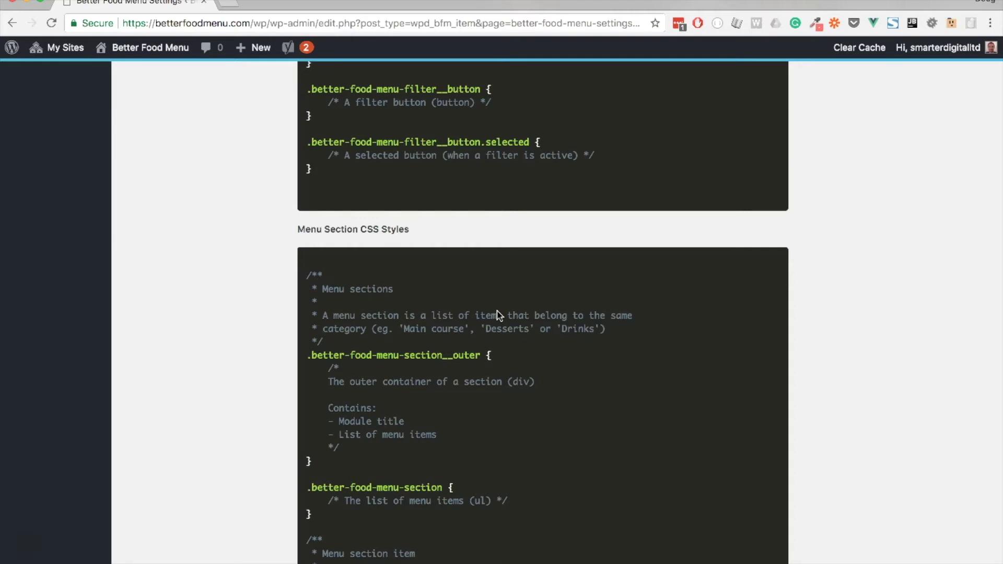
pyautogui.scroll(-15, 497, 316)
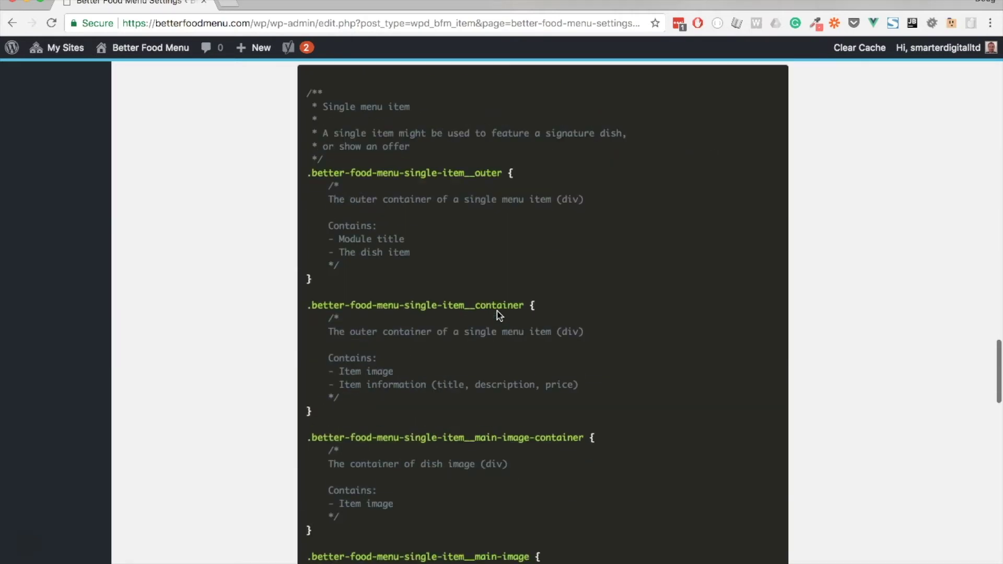
pyautogui.scroll(2, 497, 313)
pyautogui.moveTo(426, 125); pyautogui.dragTo(298, 125)
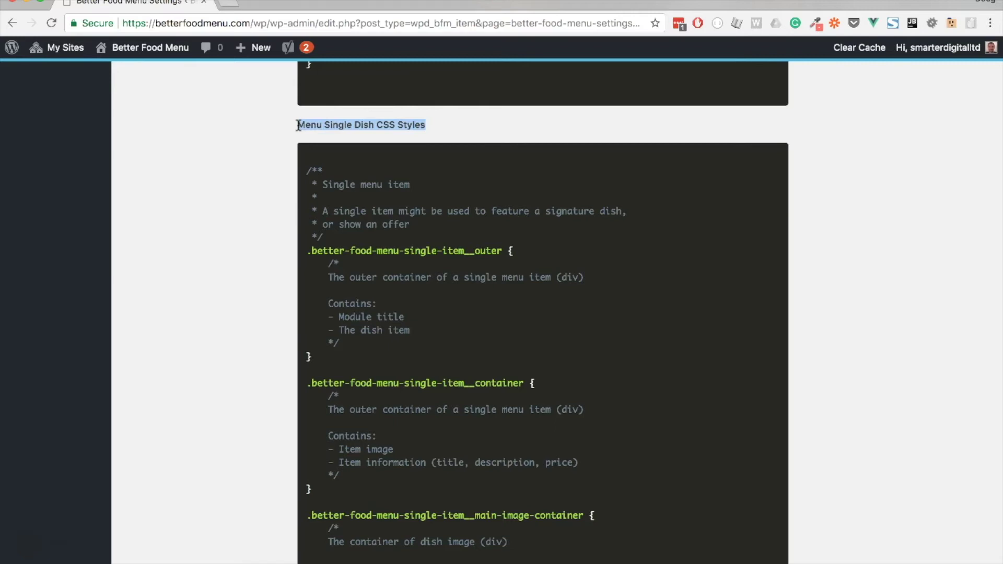
pyautogui.scroll(-20, 567, 155)
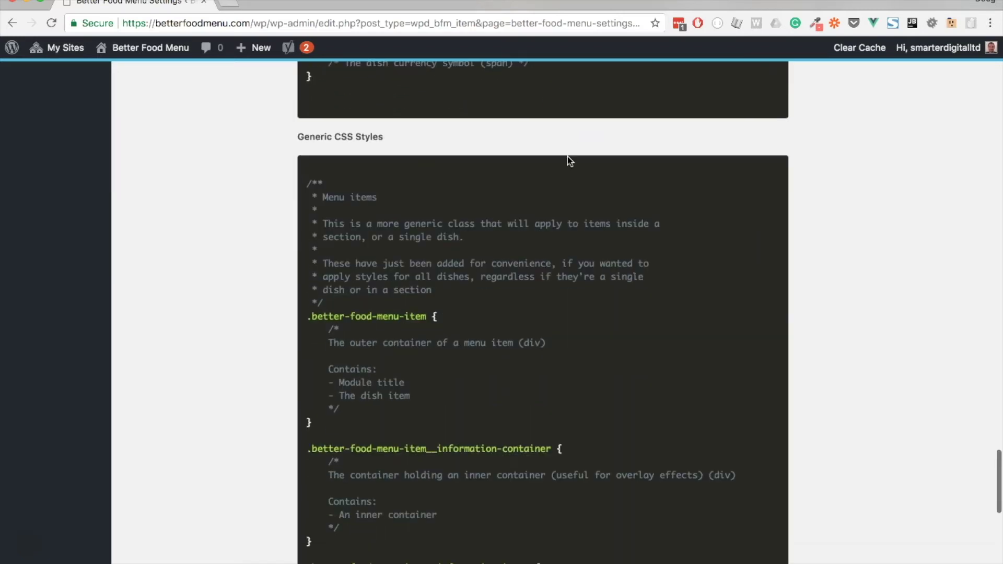
pyautogui.scroll(-1, 567, 189)
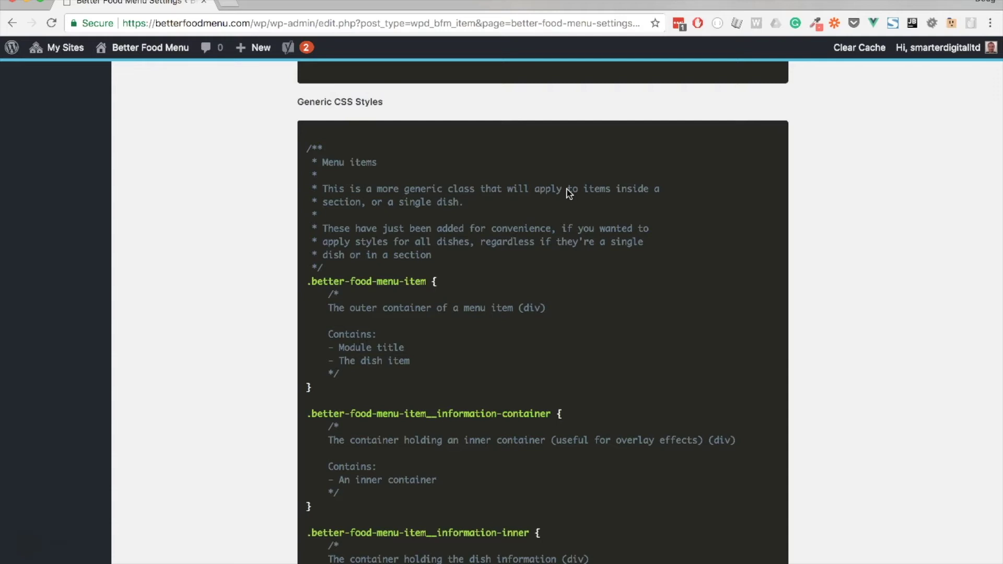
pyautogui.scroll(-10, 568, 193)
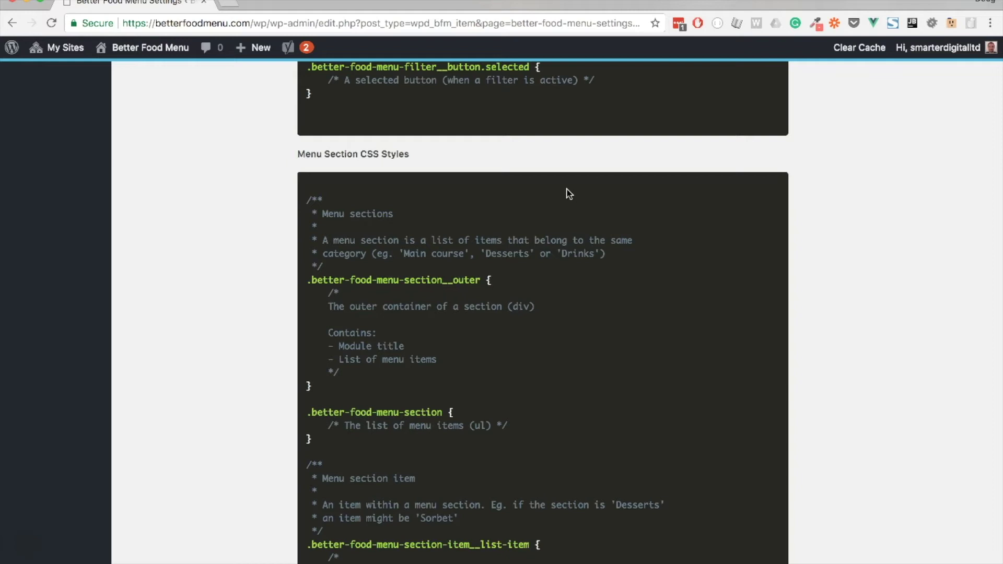
# - Open the food menu's Text settings and review the diet filter, allergen filter and "Show All" filter texts
pyautogui.scroll(15, 569, 193)
pyautogui.click(209, 194)
pyautogui.click(209, 200)
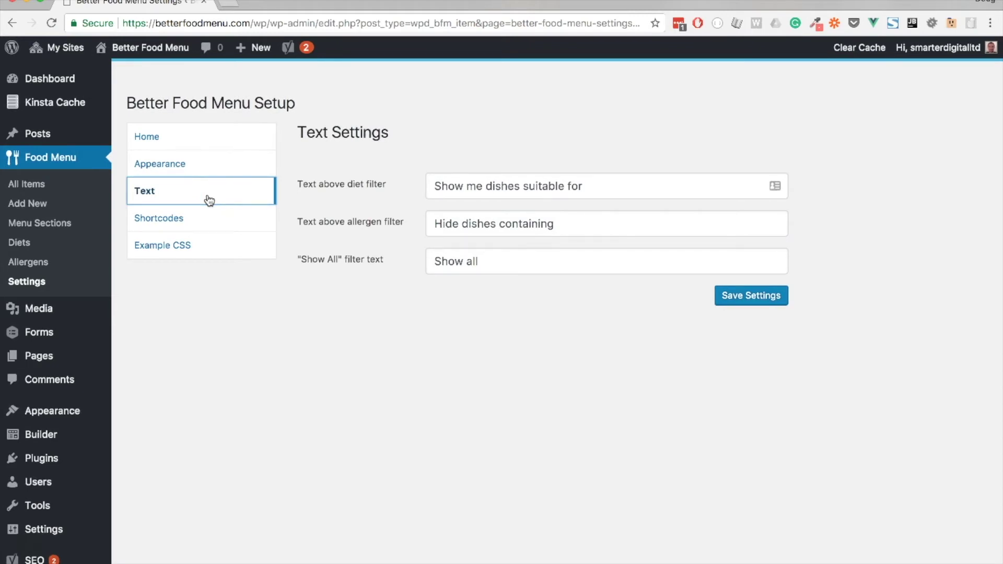
pyautogui.click(355, 374)
pyautogui.moveTo(495, 261); pyautogui.dragTo(433, 262)
pyautogui.click(454, 312)
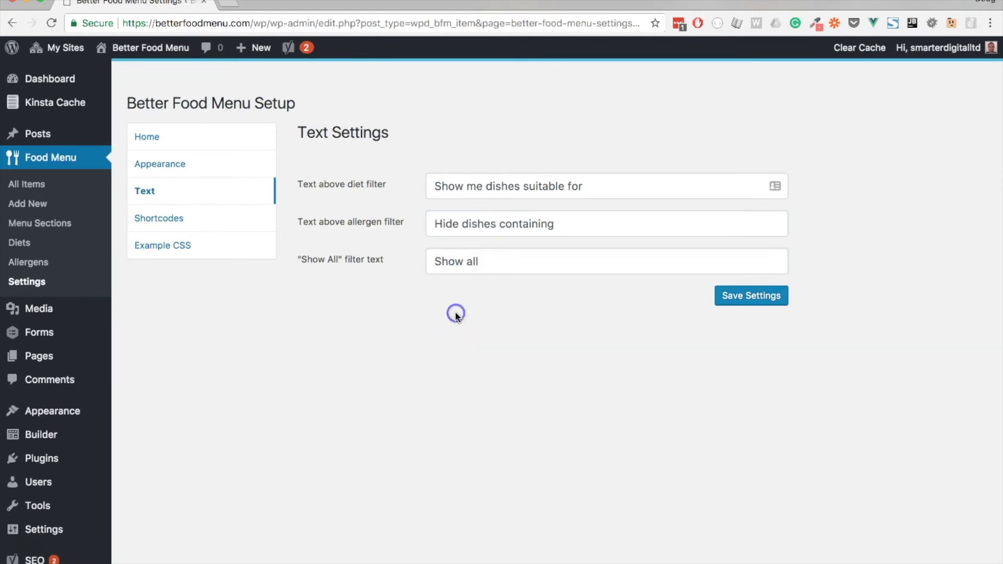
# - Open the food menu's Shortcodes settings and read the Menu Filter description
pyautogui.click(197, 218)
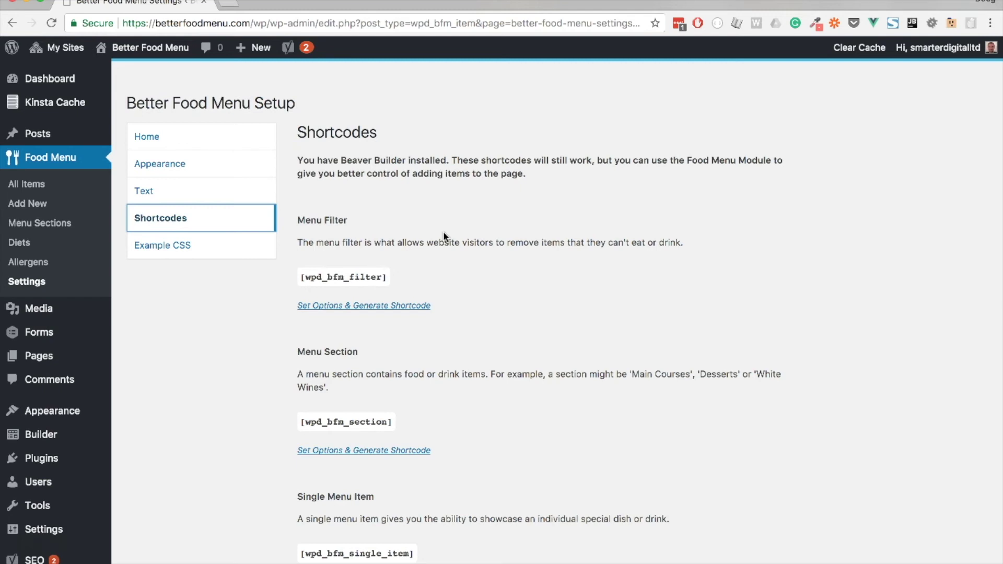
pyautogui.moveTo(301, 220); pyautogui.dragTo(345, 222)
pyautogui.click(418, 257)
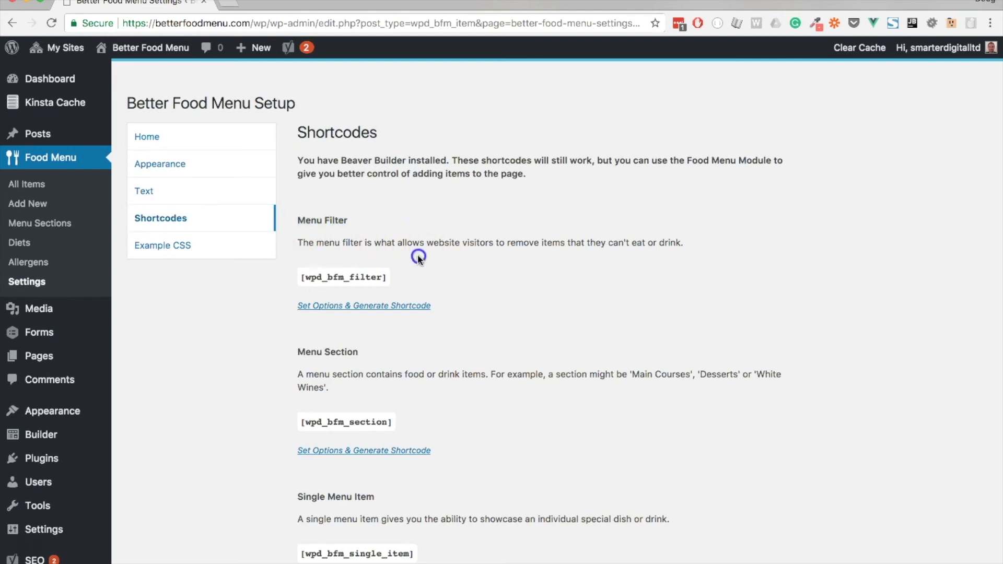
# - Generate a Menu Filter shortcode with horizontal orientation, center alignment and the title "Menu Filter", and copy it to the clipboard
pyautogui.click(352, 308)
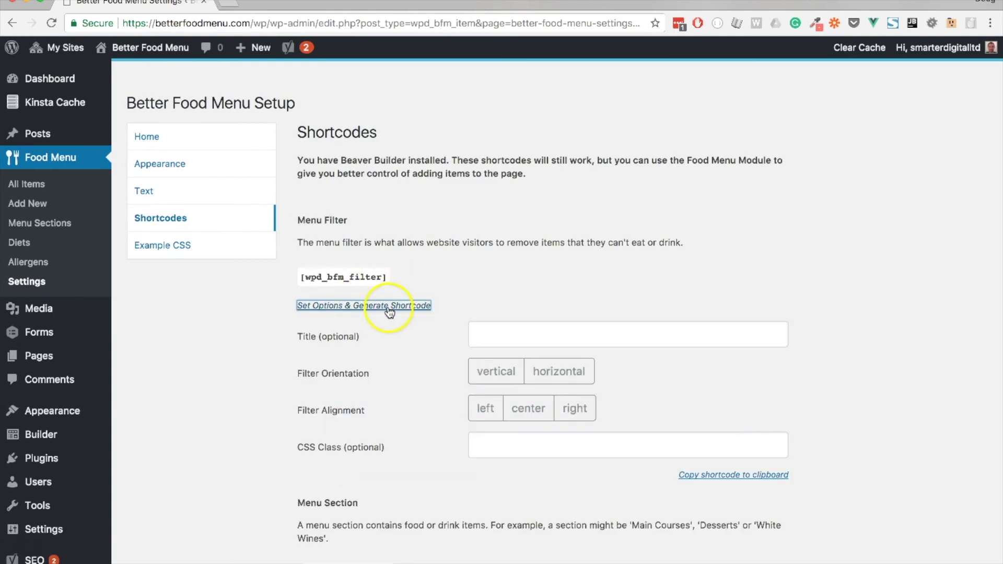
pyautogui.click(559, 373)
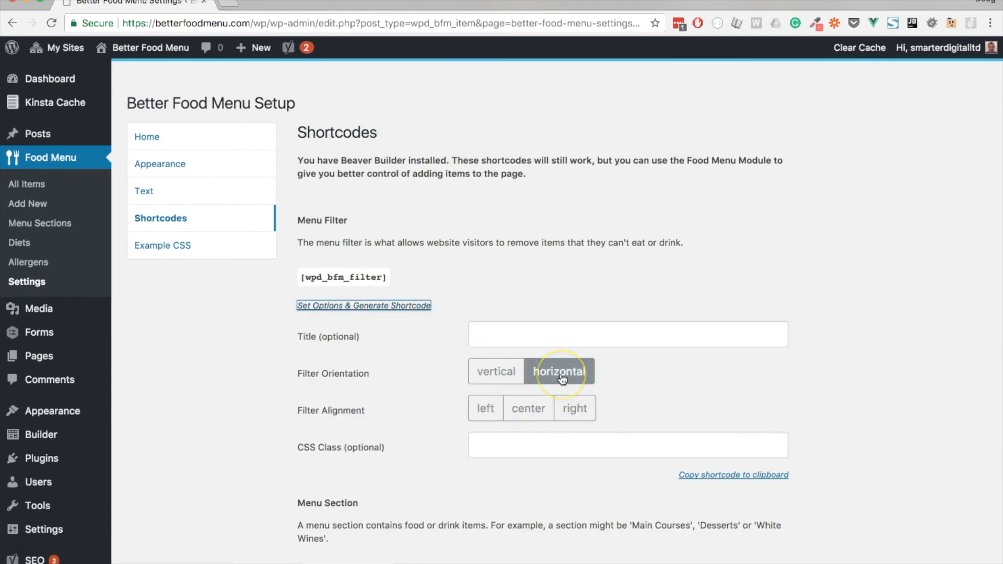
pyautogui.click(532, 414)
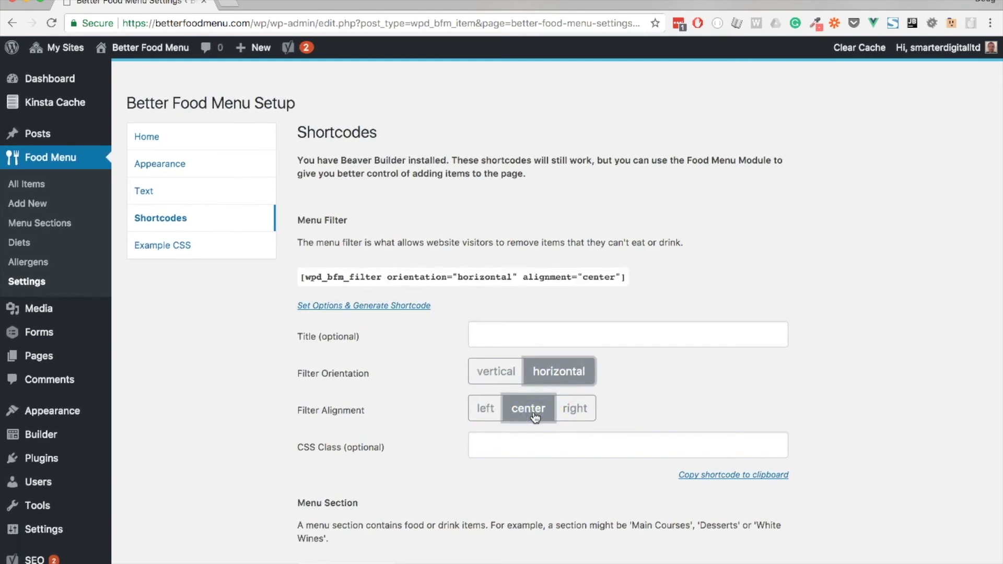
pyautogui.click(563, 338)
pyautogui.write('Menu Filter')
pyautogui.click(806, 484)
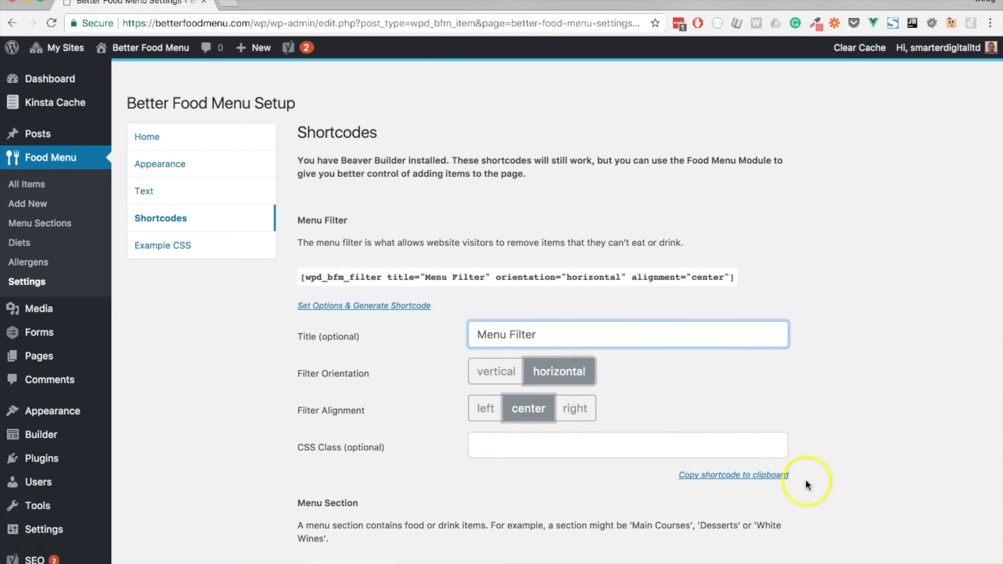
pyautogui.click(749, 478)
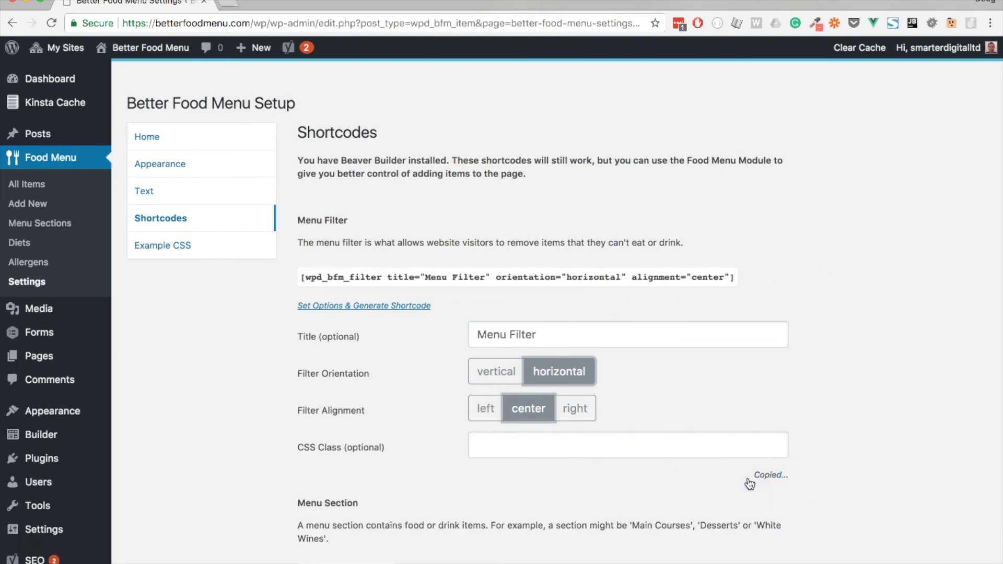